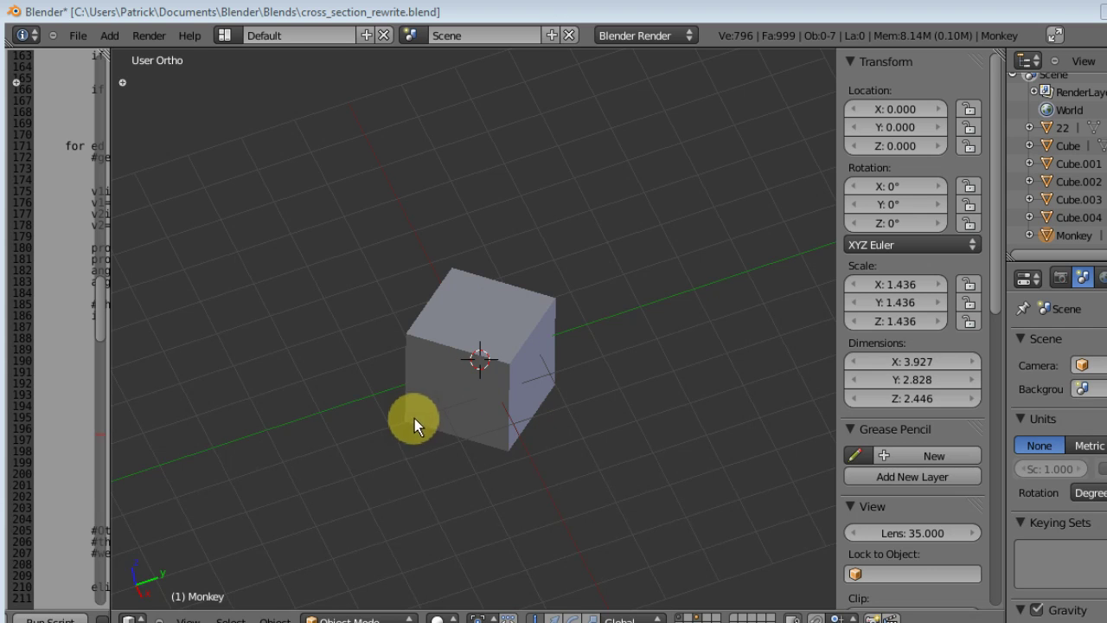
- Select Cube.004 and run the plane-cutting script on it
{"action": "middle_click_drag", "start_coordinate": [403, 434], "coordinate": [484, 437]}
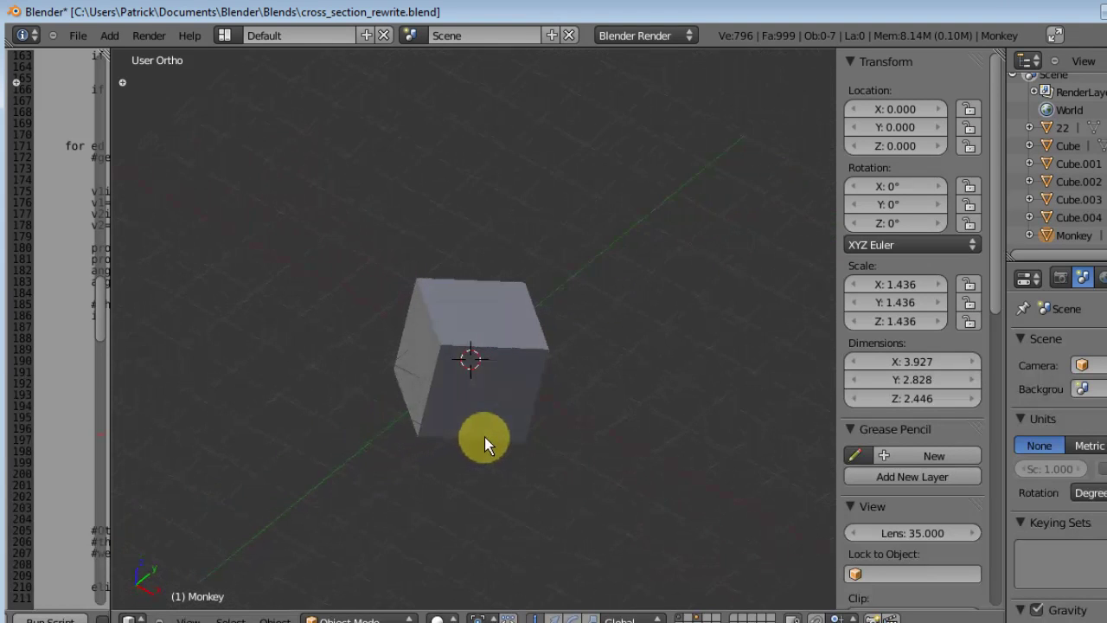
{"action": "mouse_move", "coordinate": [388, 397]}
{"action": "middle_mouse_down"}
{"action": "mouse_move", "coordinate": [363, 406]}
{"action": "mouse_move", "coordinate": [321, 373]}
{"action": "middle_mouse_up"}
{"action": "mouse_move", "coordinate": [451, 410]}
{"action": "middle_mouse_down"}
{"action": "mouse_move", "coordinate": [371, 401]}
{"action": "mouse_move", "coordinate": [442, 376]}
{"action": "mouse_move", "coordinate": [472, 391]}
{"action": "middle_mouse_up"}
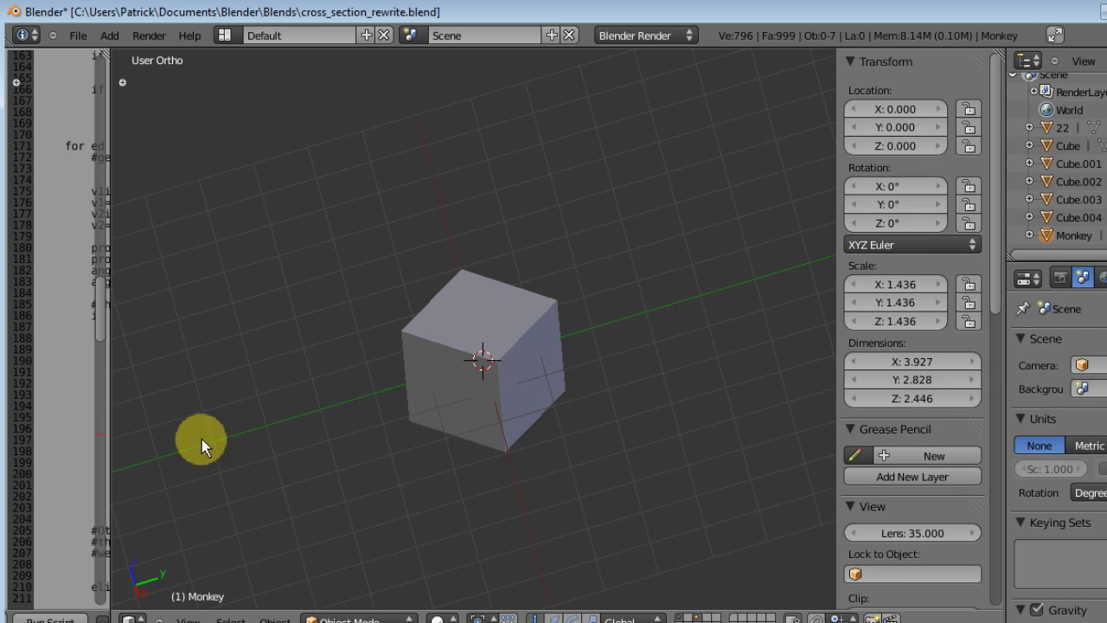
{"action": "right_click", "coordinate": [522, 325]}
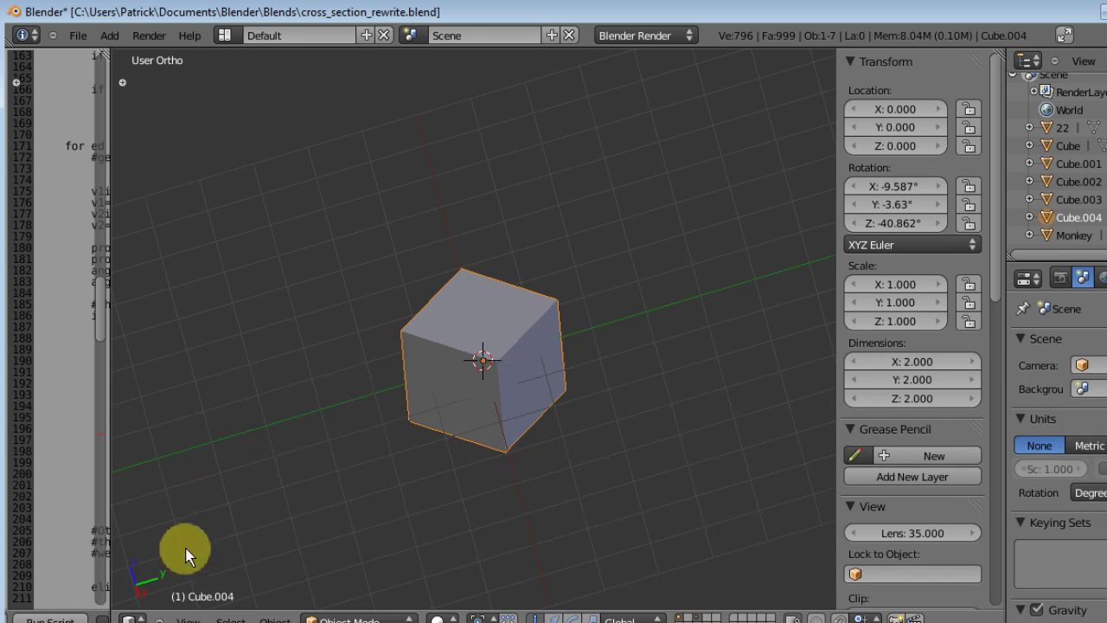
{"action": "left_click", "coordinate": [54, 618]}
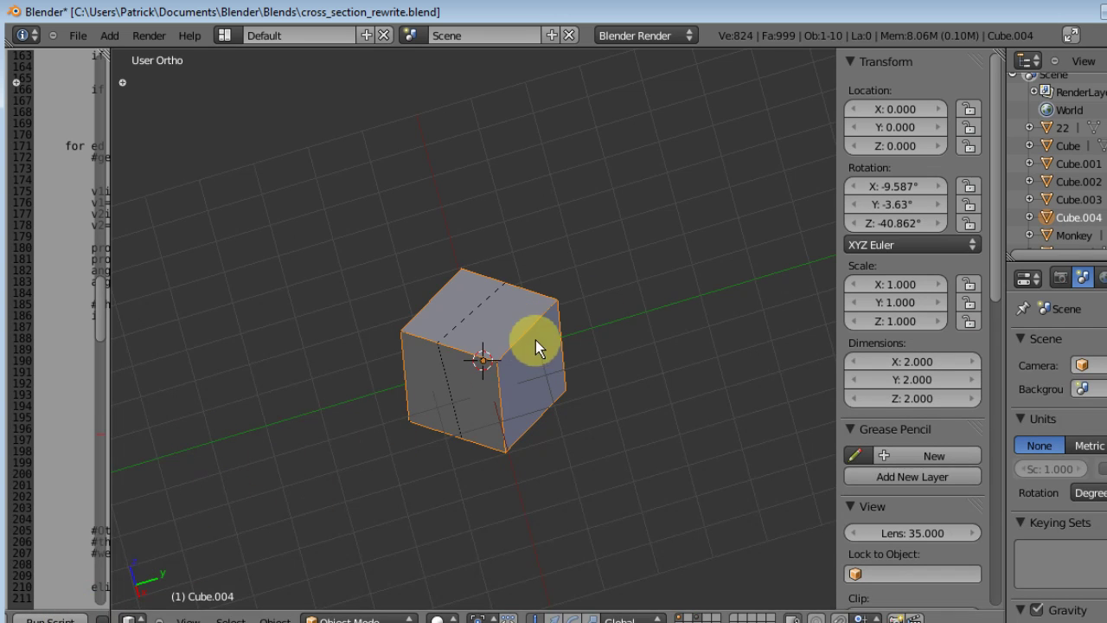
{"action": "scroll", "coordinate": [1064, 173], "scroll_direction": "down", "scroll_amount": 3}
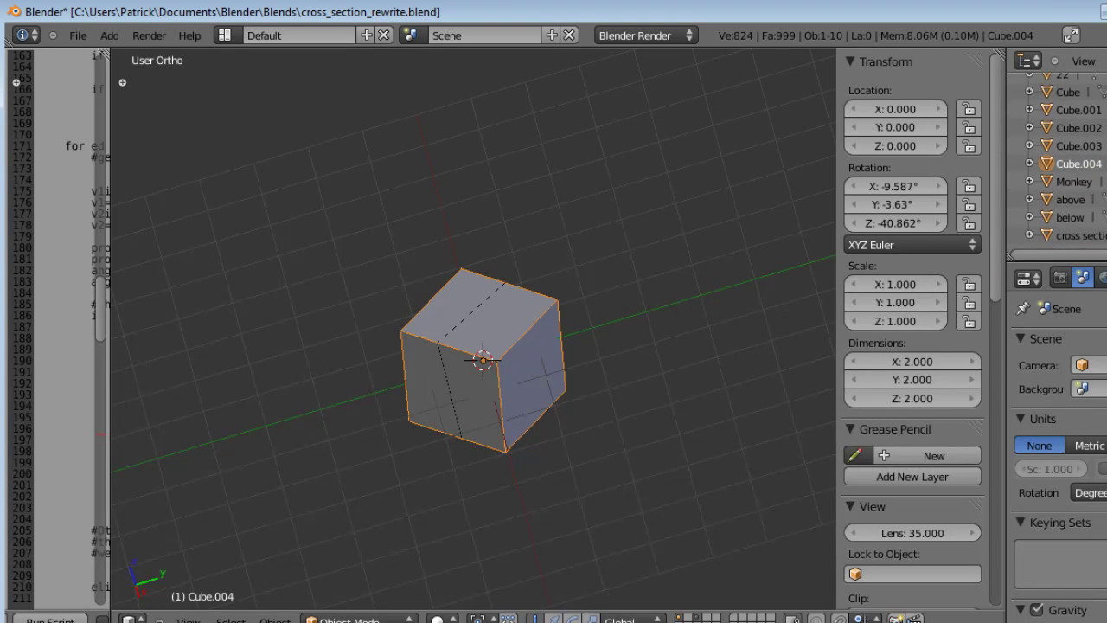
- Inspect the above, below and cross section pieces, test-moving above and below back to place
{"action": "left_click", "coordinate": [1070, 200]}
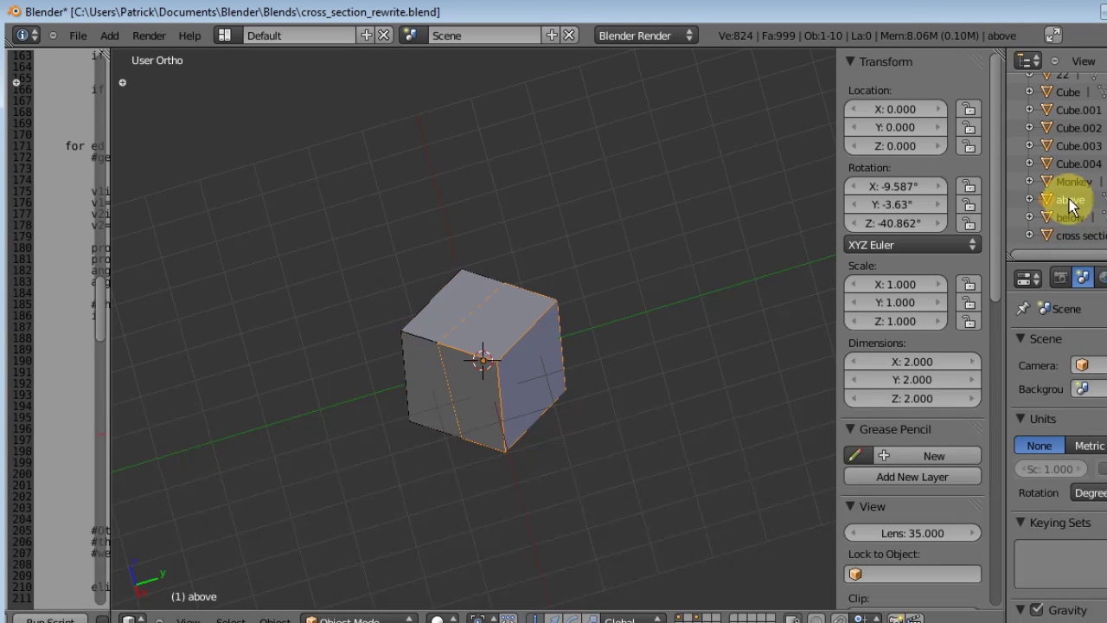
{"action": "left_click", "coordinate": [1070, 217]}
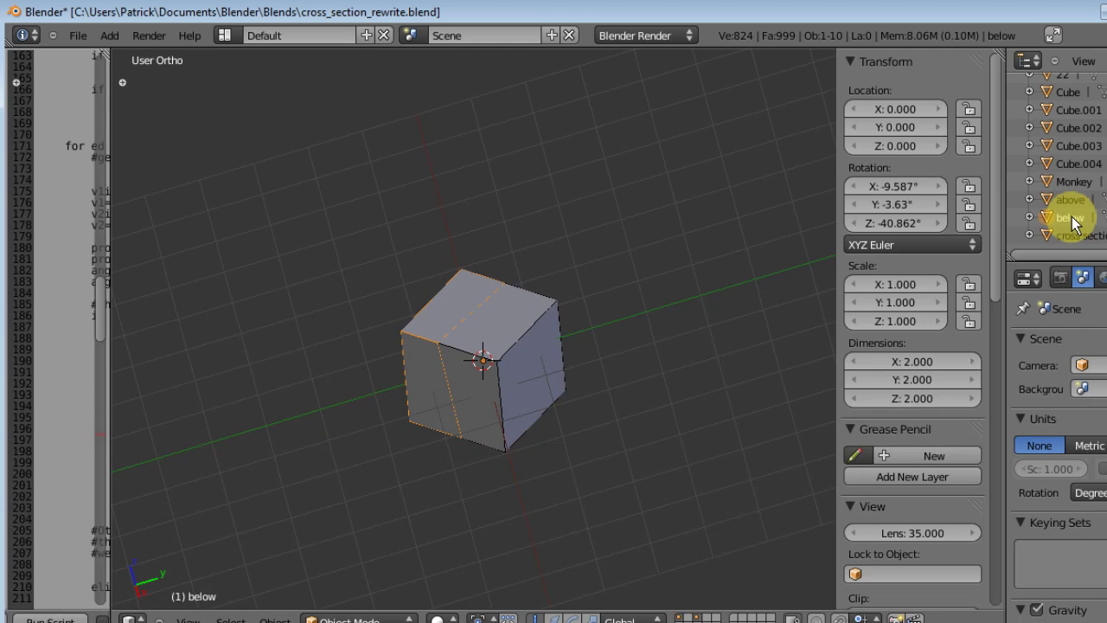
{"action": "left_click", "coordinate": [1079, 236]}
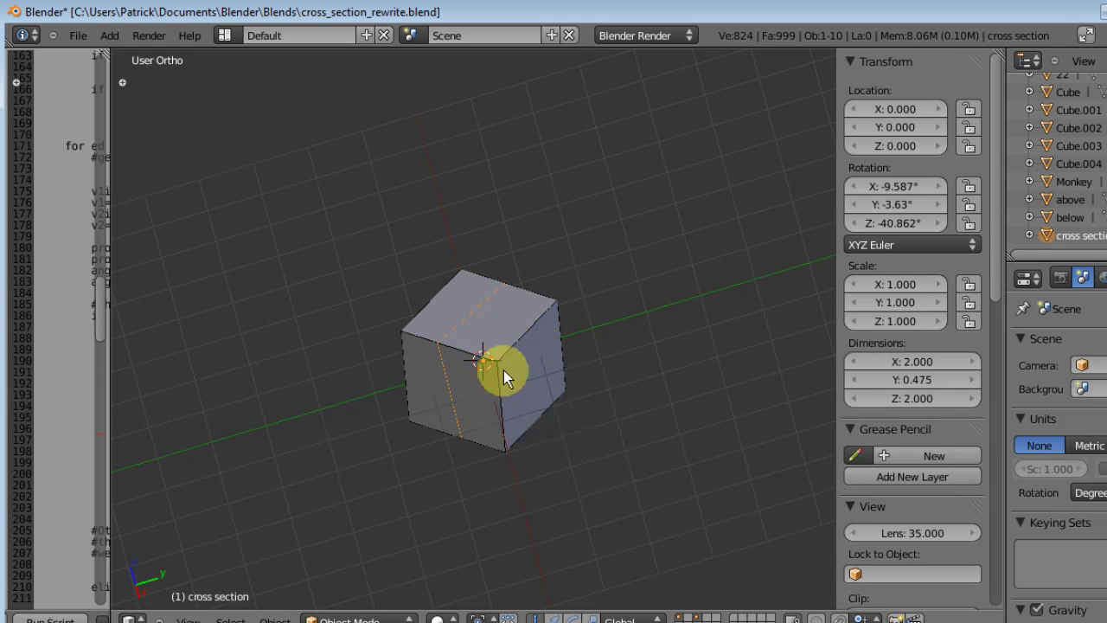
{"action": "left_click", "coordinate": [1070, 199]}
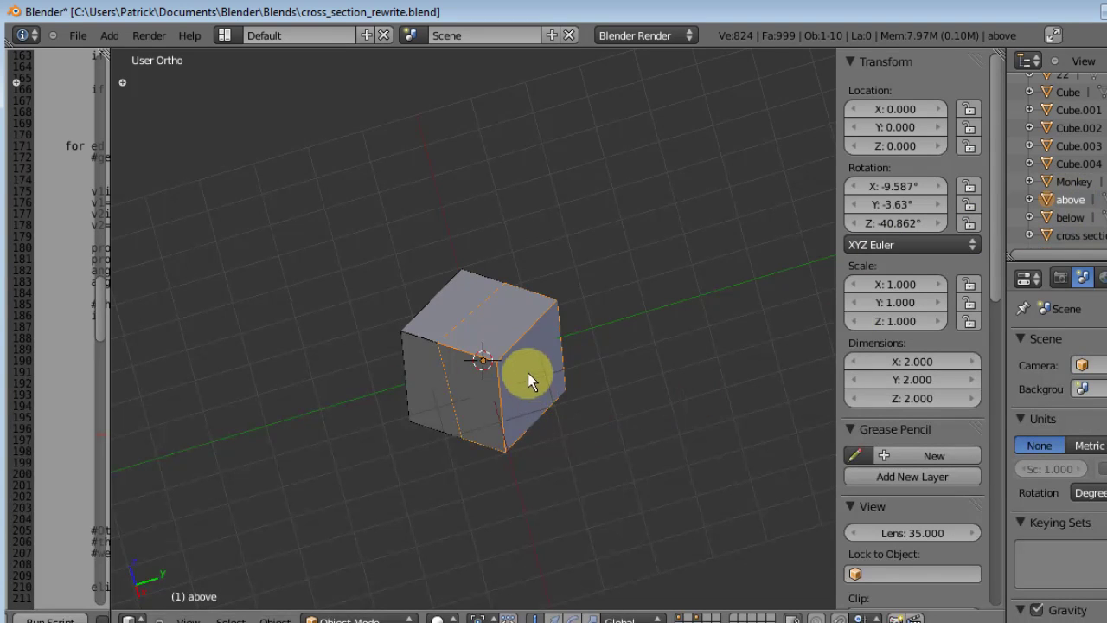
{"action": "key", "text": "g"}
{"action": "key", "text": "Escape"}
{"action": "left_click", "coordinate": [1070, 217]}
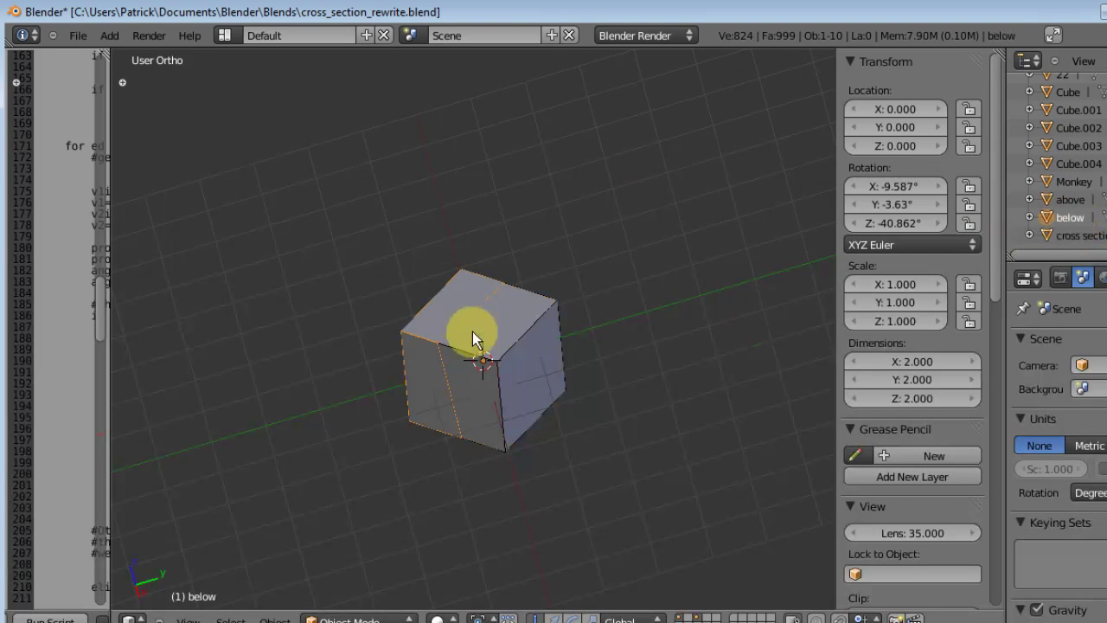
{"action": "key", "text": "g"}
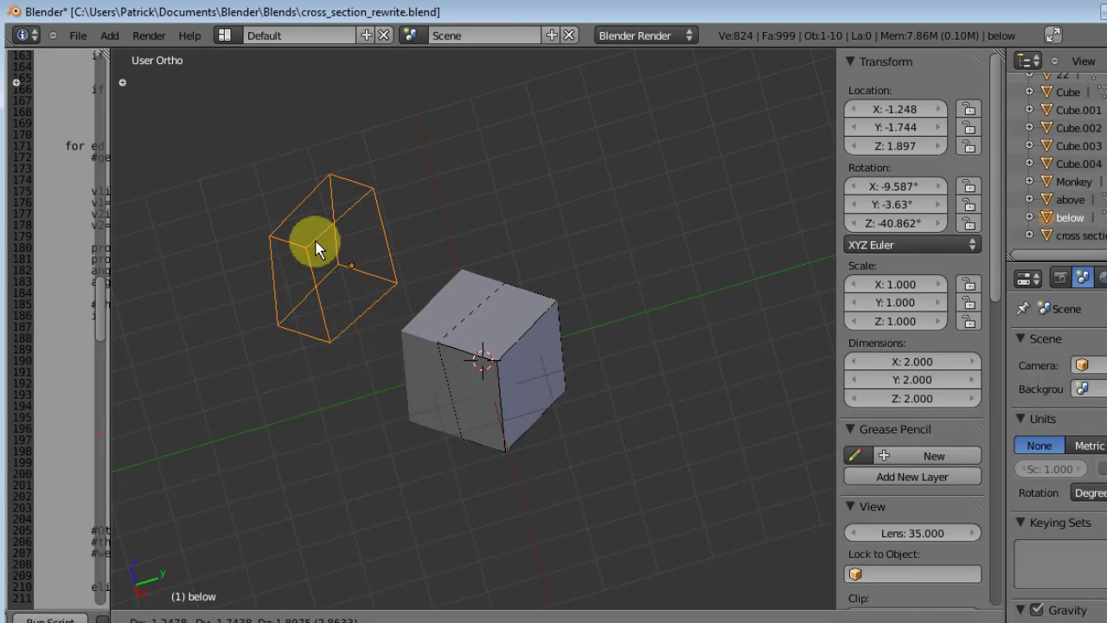
{"action": "key", "text": "Escape"}
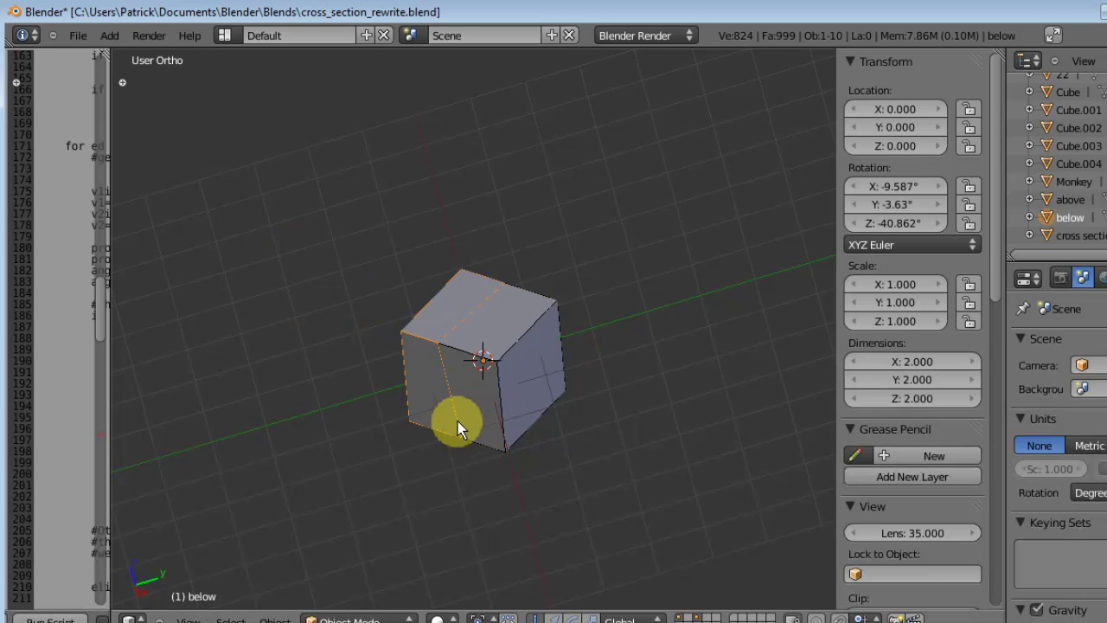
{"action": "mouse_move", "coordinate": [458, 421]}
{"action": "middle_mouse_down"}
{"action": "mouse_move", "coordinate": [487, 446]}
{"action": "mouse_move", "coordinate": [477, 389]}
{"action": "mouse_move", "coordinate": [539, 378]}
{"action": "mouse_move", "coordinate": [556, 388]}
{"action": "mouse_move", "coordinate": [462, 407]}
{"action": "mouse_move", "coordinate": [416, 396]}
{"action": "mouse_move", "coordinate": [470, 390]}
{"action": "mouse_move", "coordinate": [471, 371]}
{"action": "middle_mouse_up"}
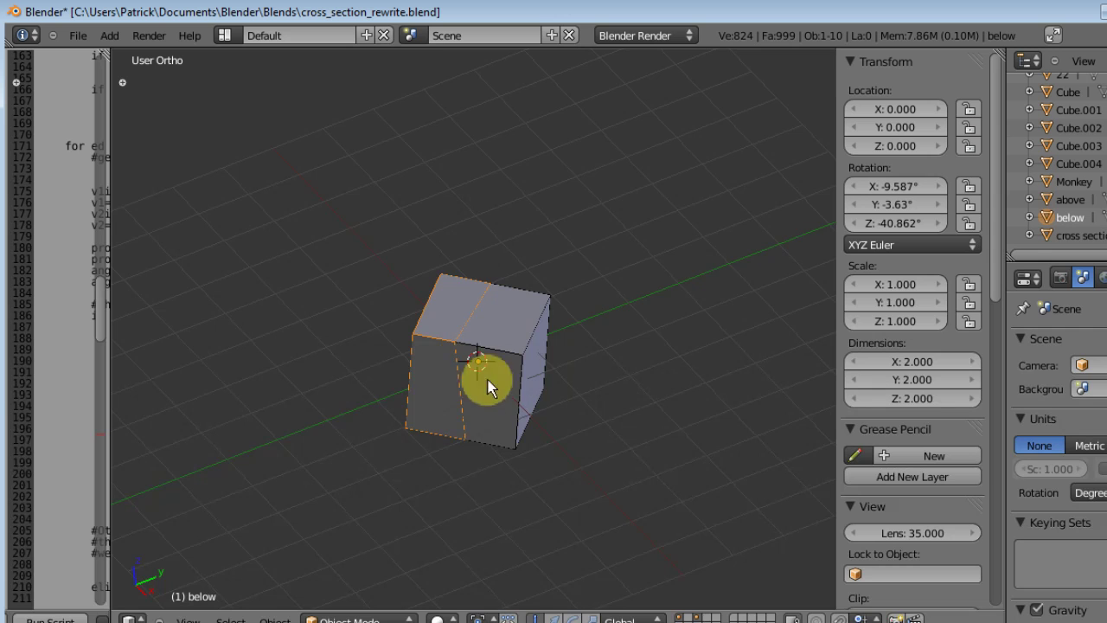
{"action": "middle_click_drag", "start_coordinate": [488, 380], "coordinate": [527, 329]}
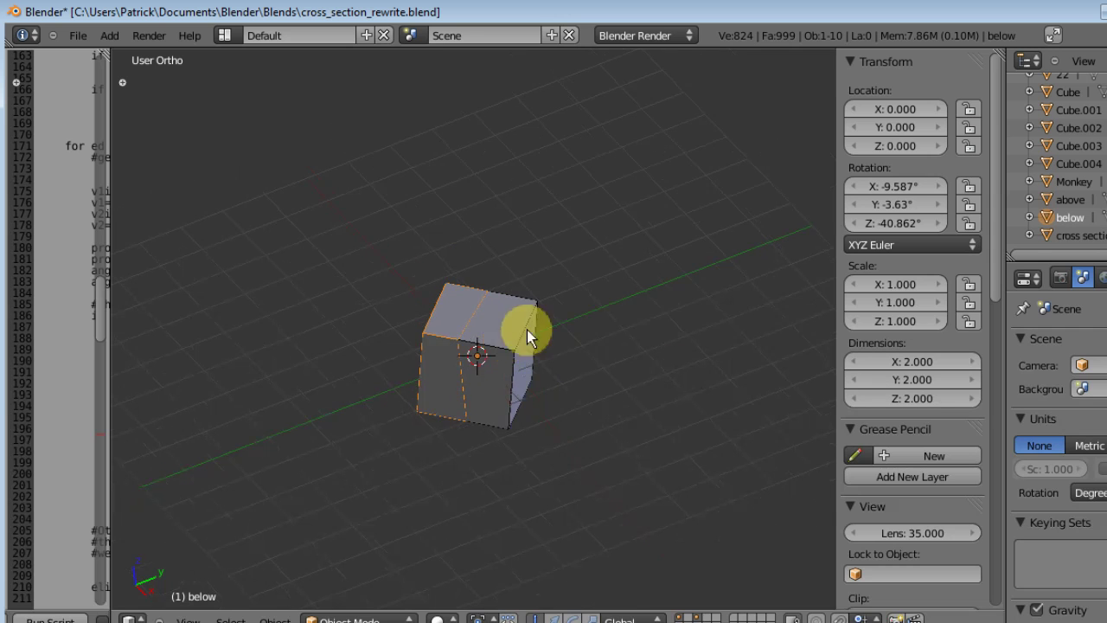
{"action": "right_click", "coordinate": [1063, 220]}
- Delete the below, above and cross section objects in the Outliner, leaving Monkey selected
{"action": "left_click", "coordinate": [1060, 216]}
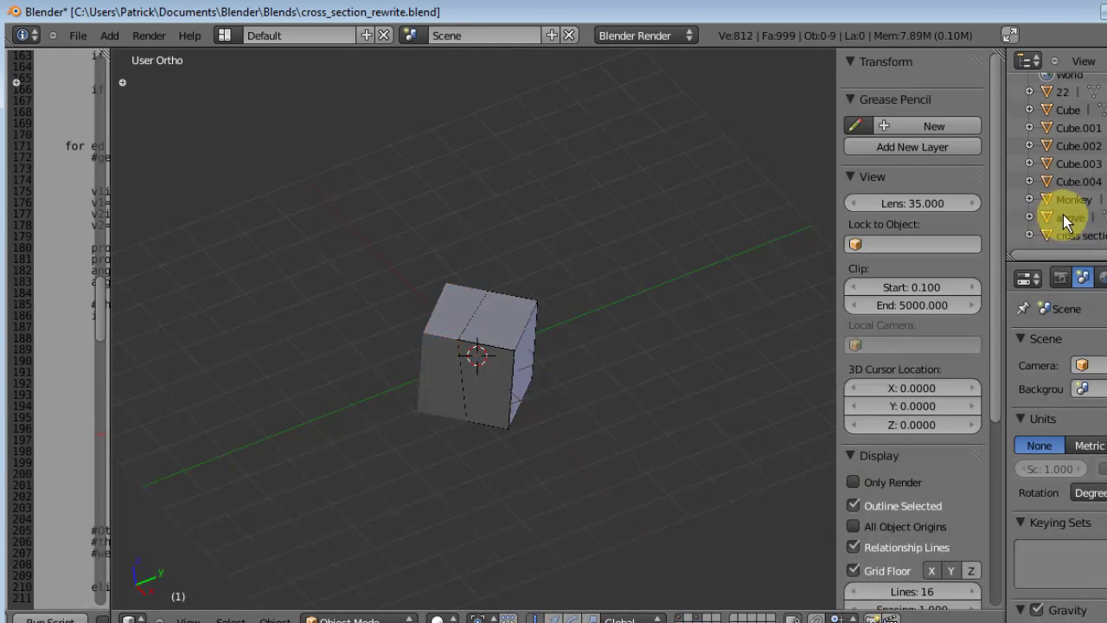
{"action": "right_click", "coordinate": [1067, 218]}
{"action": "left_click", "coordinate": [1064, 221]}
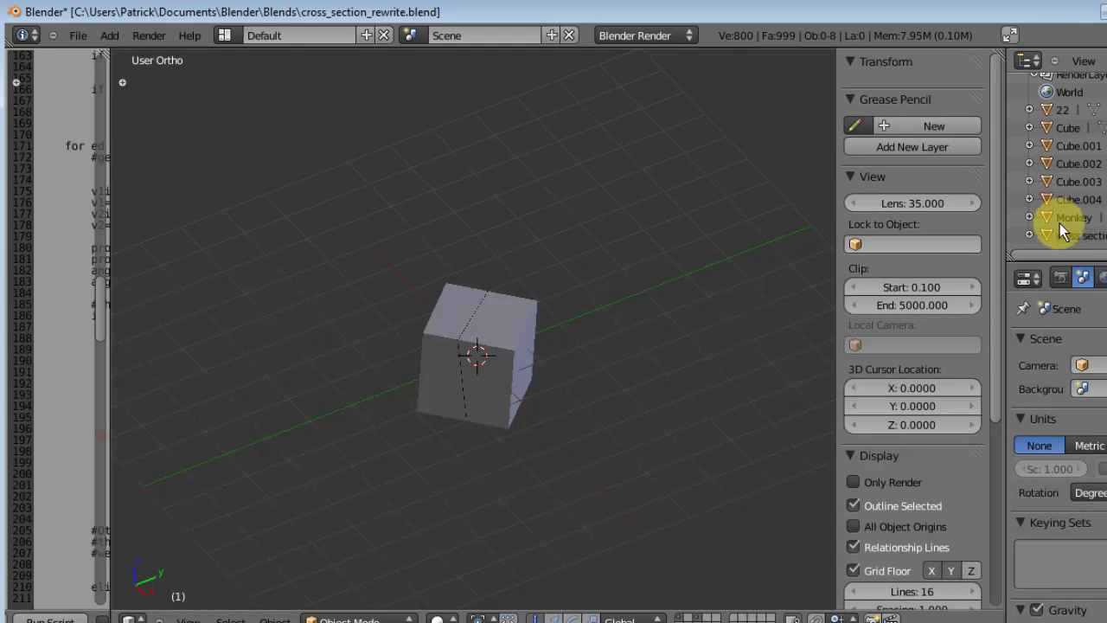
{"action": "left_click", "coordinate": [1080, 219]}
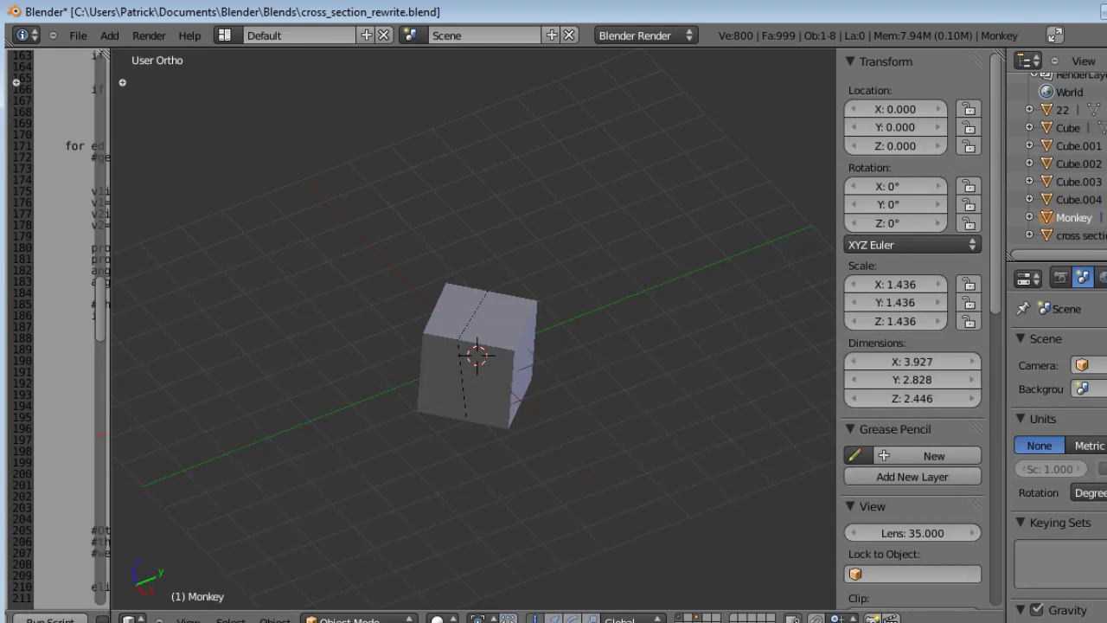
{"action": "right_click", "coordinate": [1095, 237]}
{"action": "left_click", "coordinate": [1096, 240]}
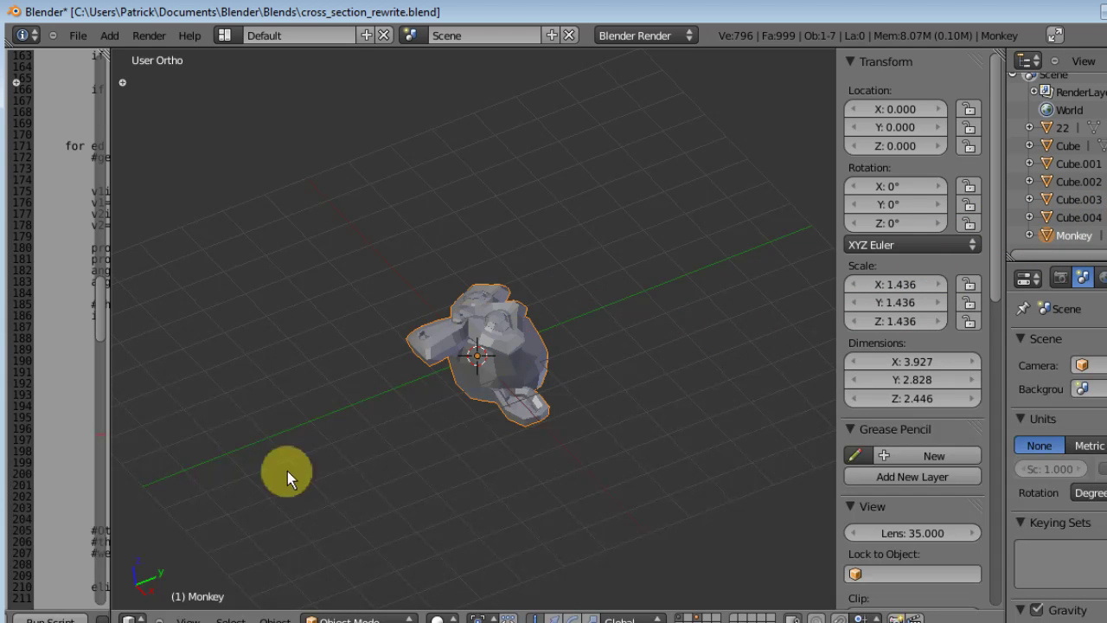
{"action": "key", "text": "s"}
- Scale Monkey to 2.223, run the cutting script, and test-move the resulting above piece
{"action": "left_click", "coordinate": [558, 380]}
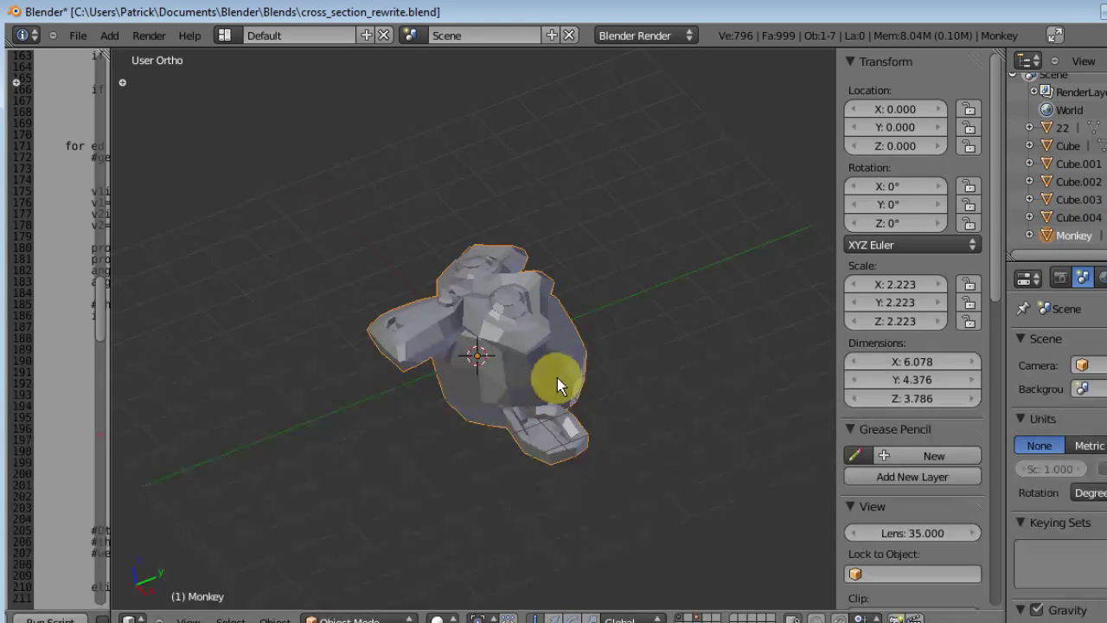
{"action": "left_click", "coordinate": [73, 619]}
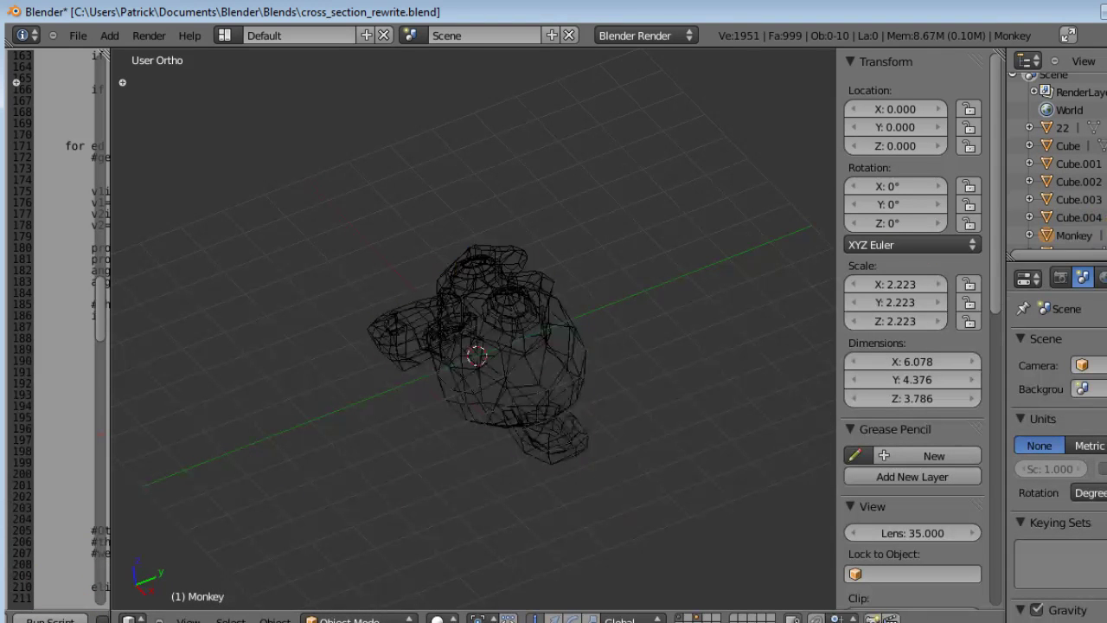
{"action": "scroll", "coordinate": [1070, 207], "scroll_direction": "down", "scroll_amount": 1}
{"action": "scroll", "coordinate": [1070, 208], "scroll_direction": "down", "scroll_amount": 2}
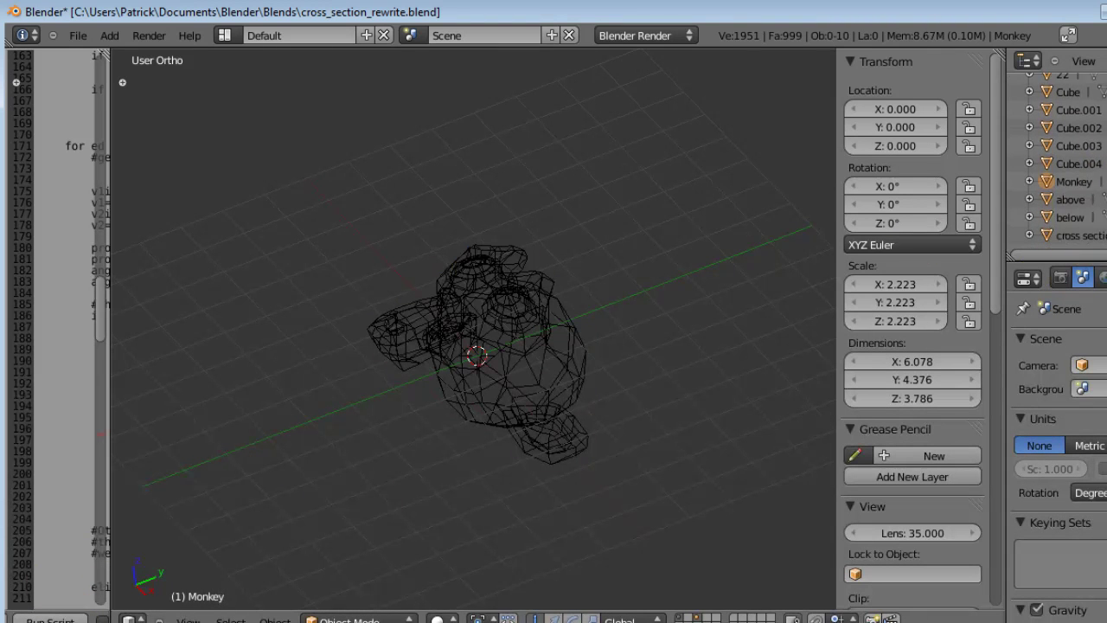
{"action": "left_click", "coordinate": [1070, 200]}
{"action": "key", "text": "g"}
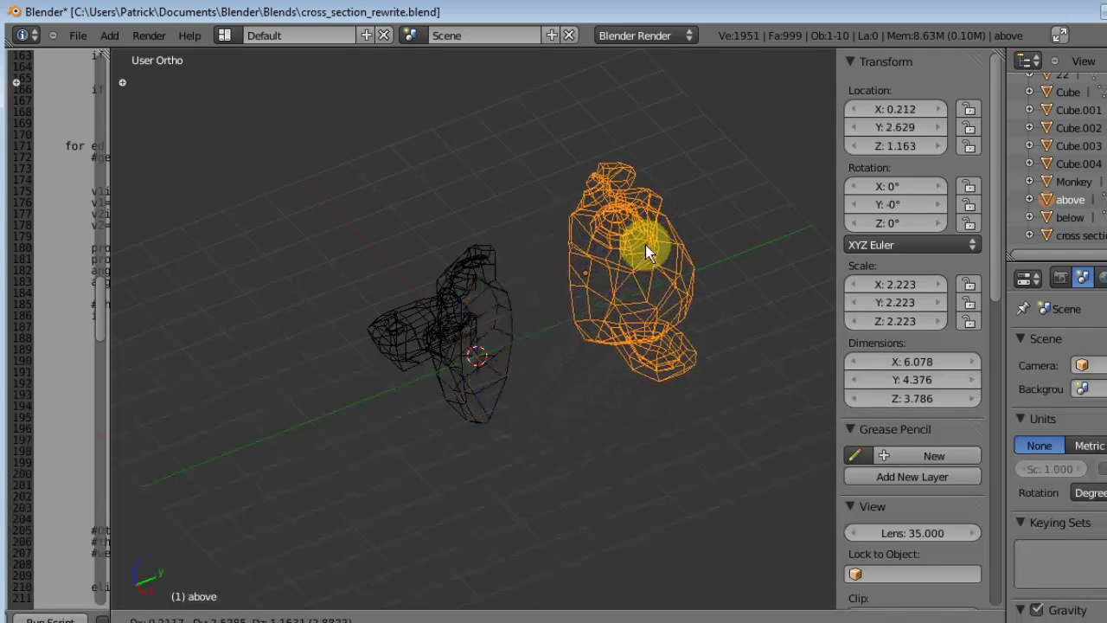
{"action": "right_click", "coordinate": [646, 245]}
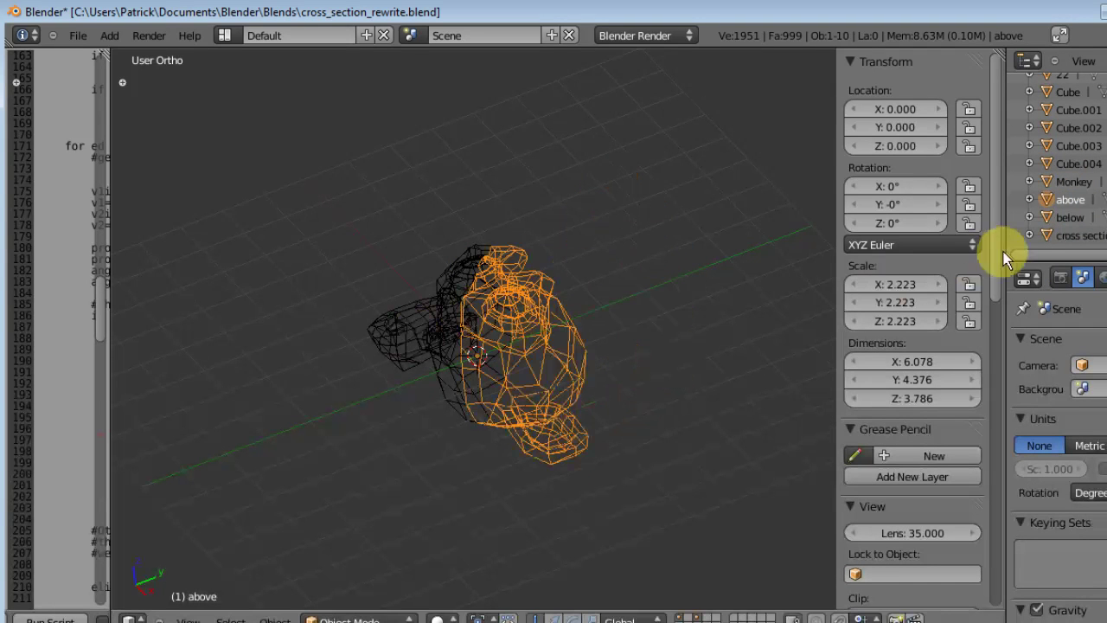